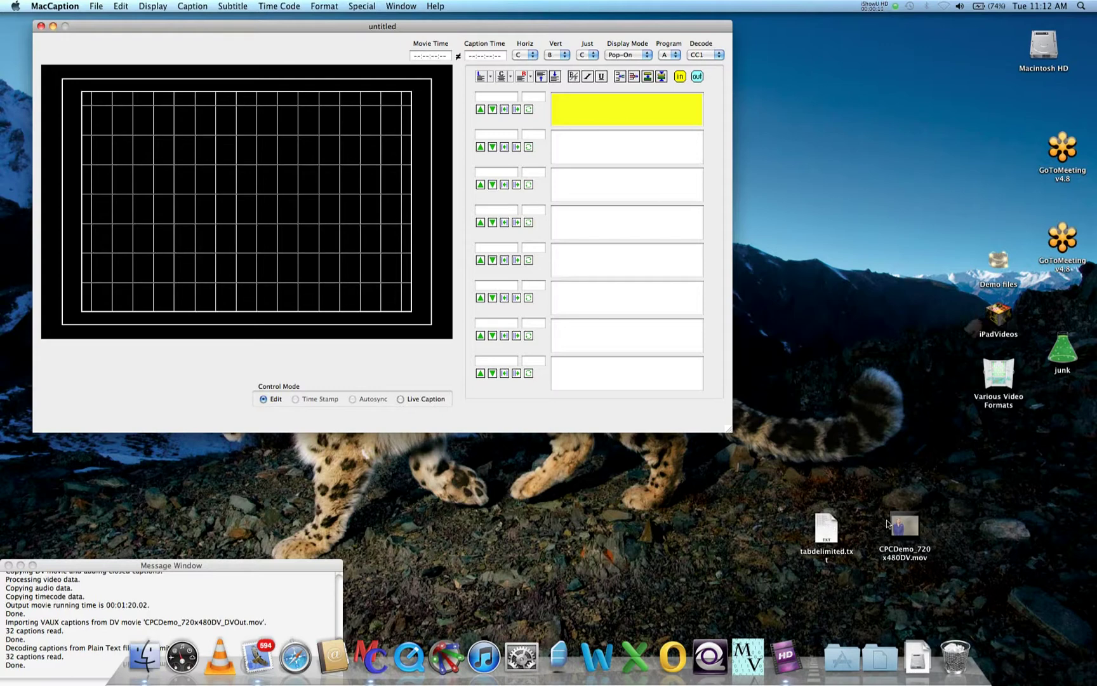
# Preview CPCDemo_720x480DV.mov in the player and inspect its format and duration details.
pyautogui.moveTo(909, 525); pyautogui.dragTo(409, 656)
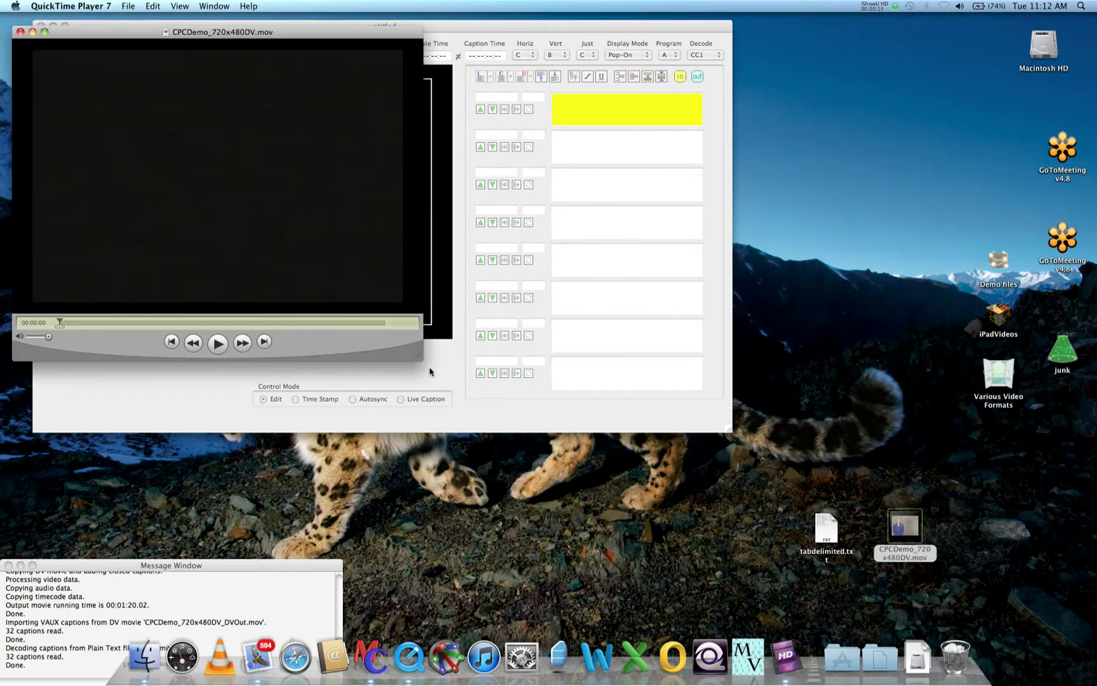
pyautogui.click(329, 323)
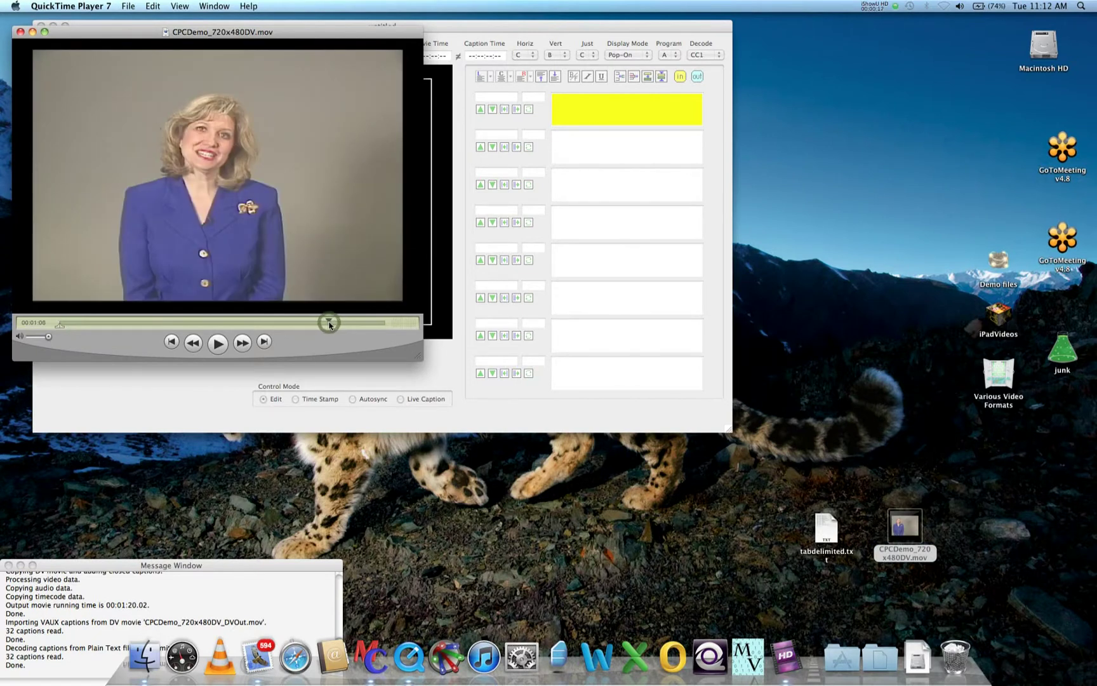
pyautogui.press('super+i')
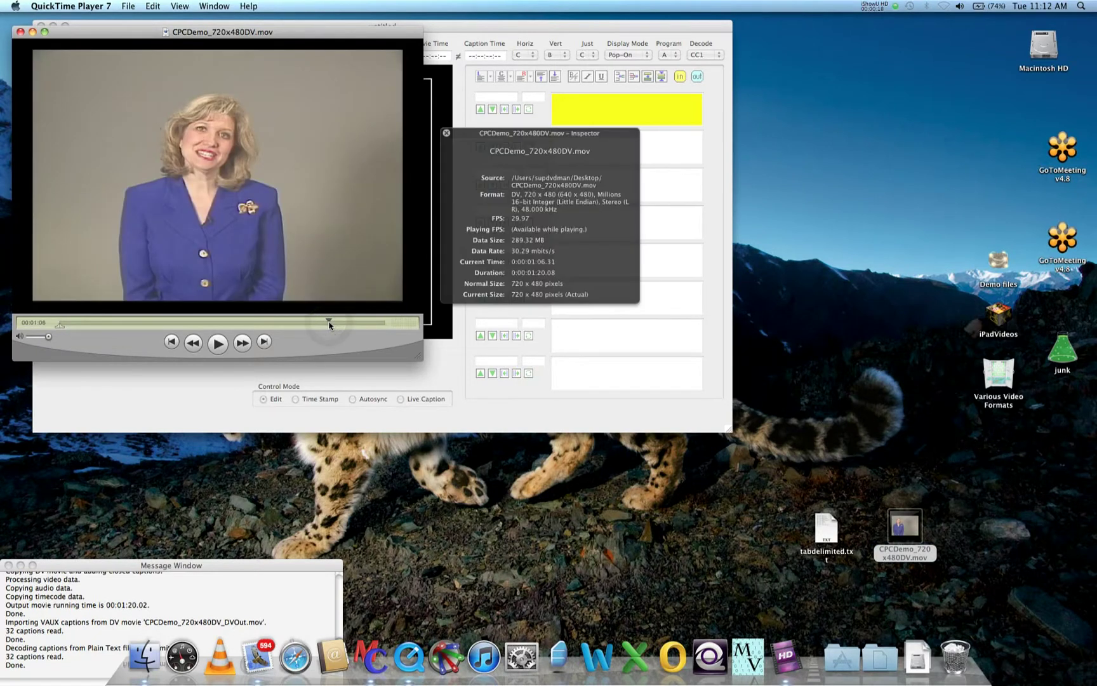
pyautogui.click(544, 134)
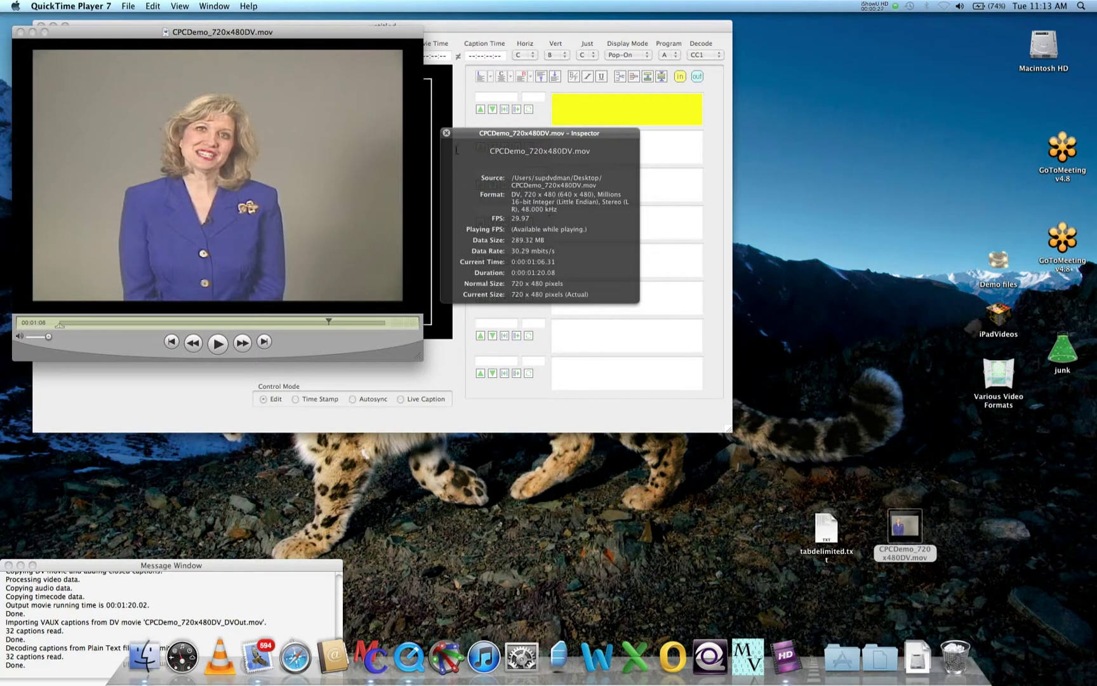
pyautogui.click(446, 133)
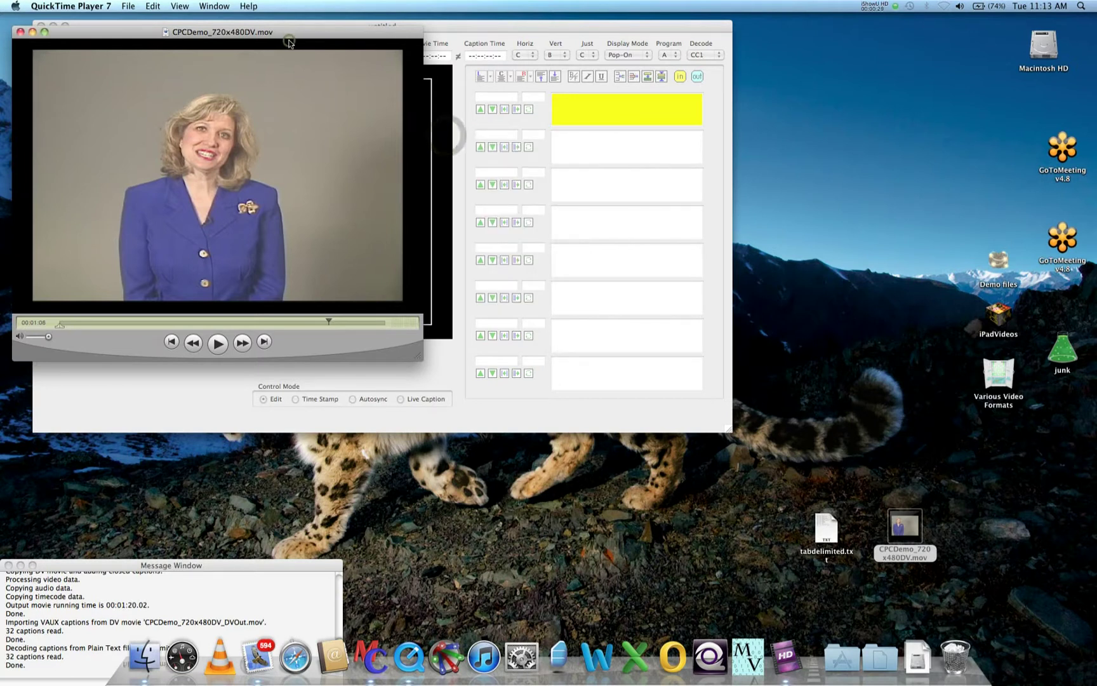
pyautogui.press('super+w')
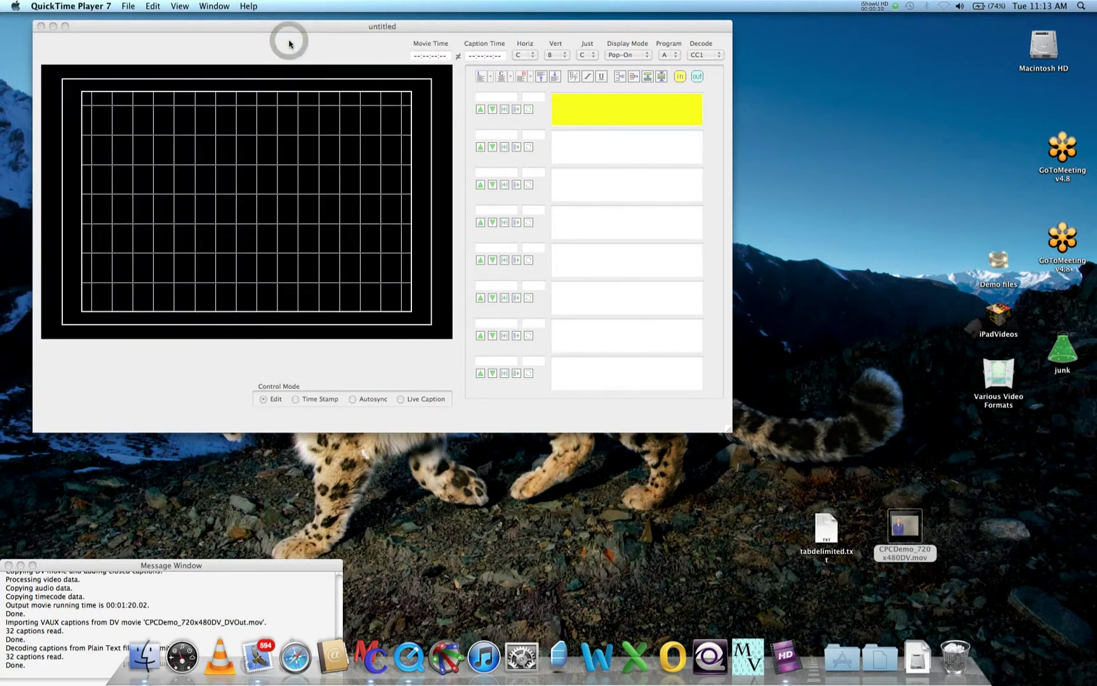
# Load CPCDemo_720x480DV.mov into the caption document and advance to the title frame at 00:00:02.28.
pyautogui.click(905, 524)
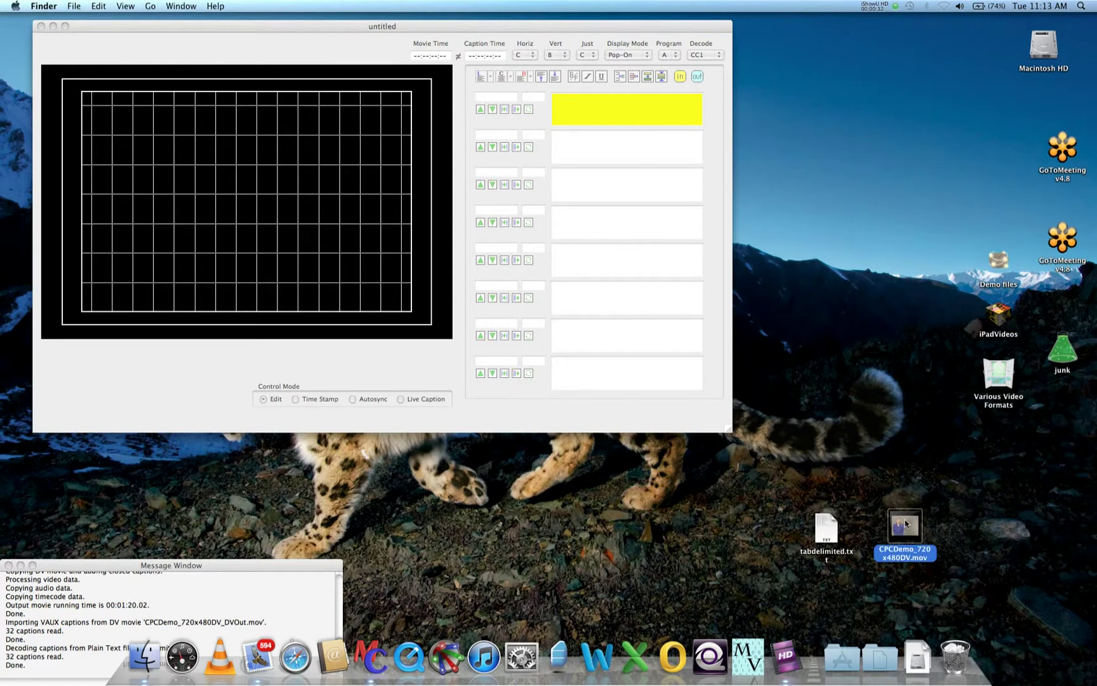
pyautogui.moveTo(906, 522); pyautogui.dragTo(282, 210)
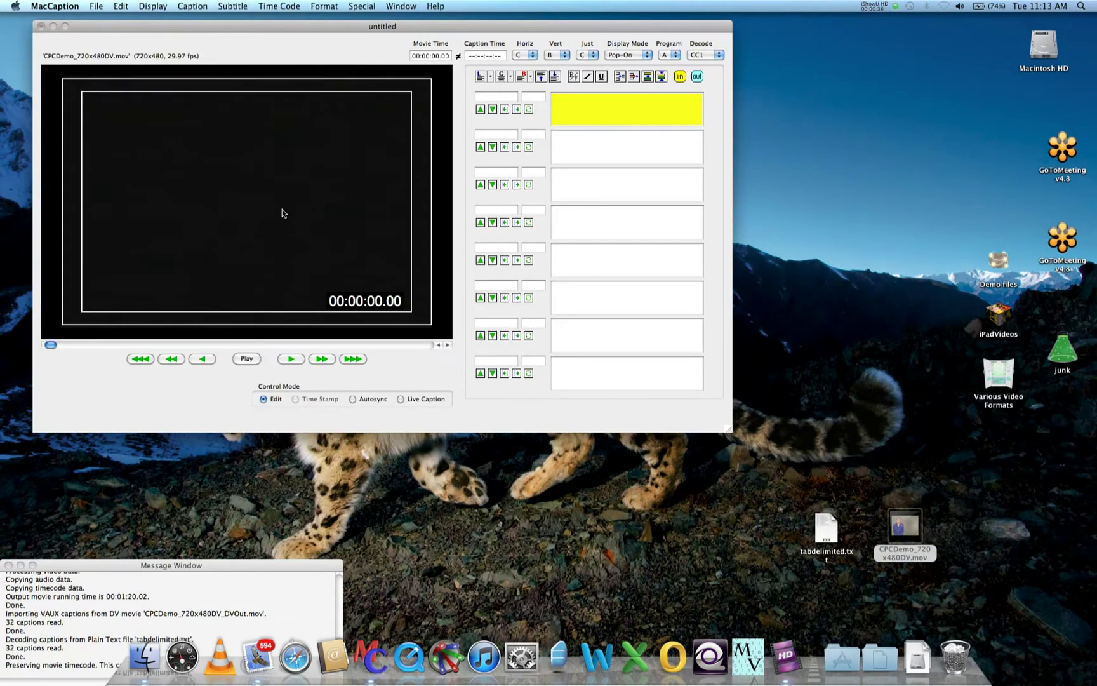
pyautogui.click(315, 51)
pyautogui.click(58, 345)
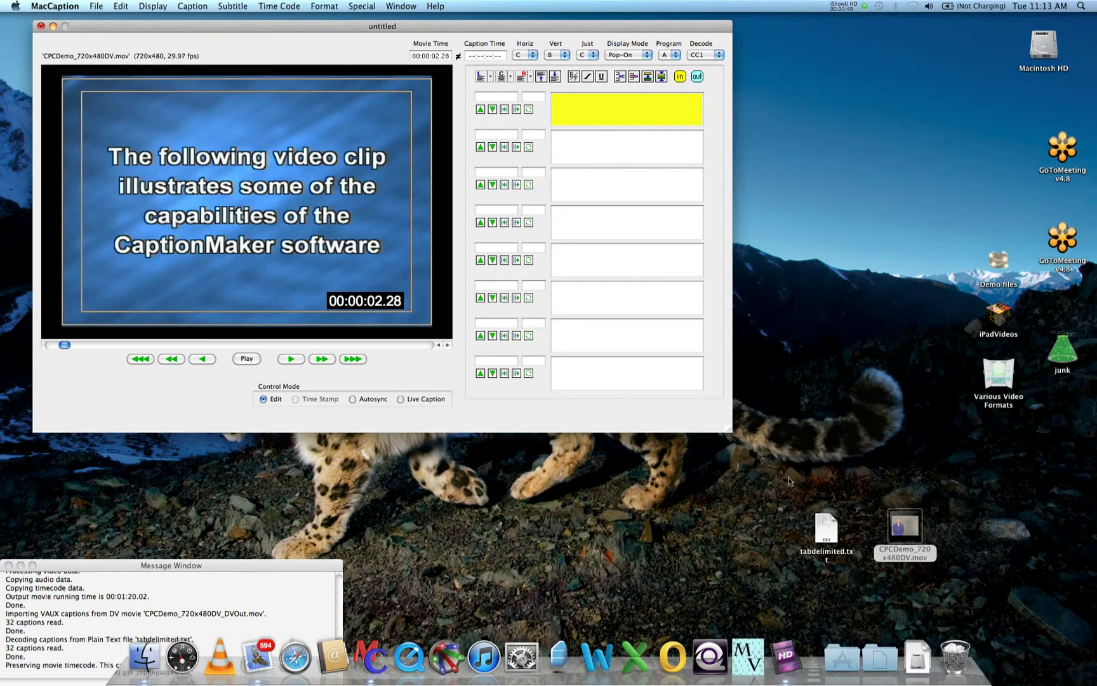
pyautogui.doubleClick(823, 529)
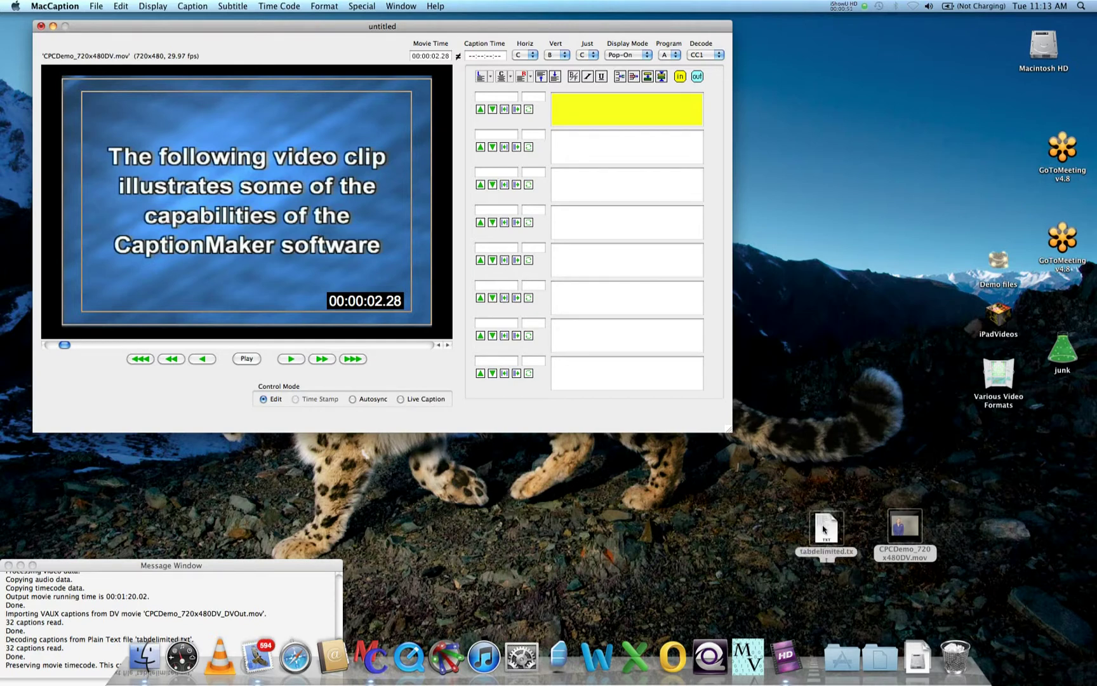
pyautogui.moveTo(329, 52); pyautogui.dragTo(477, 193)
pyautogui.moveTo(554, 434); pyautogui.dragTo(856, 544)
pyautogui.moveTo(513, 198); pyautogui.dragTo(523, 231)
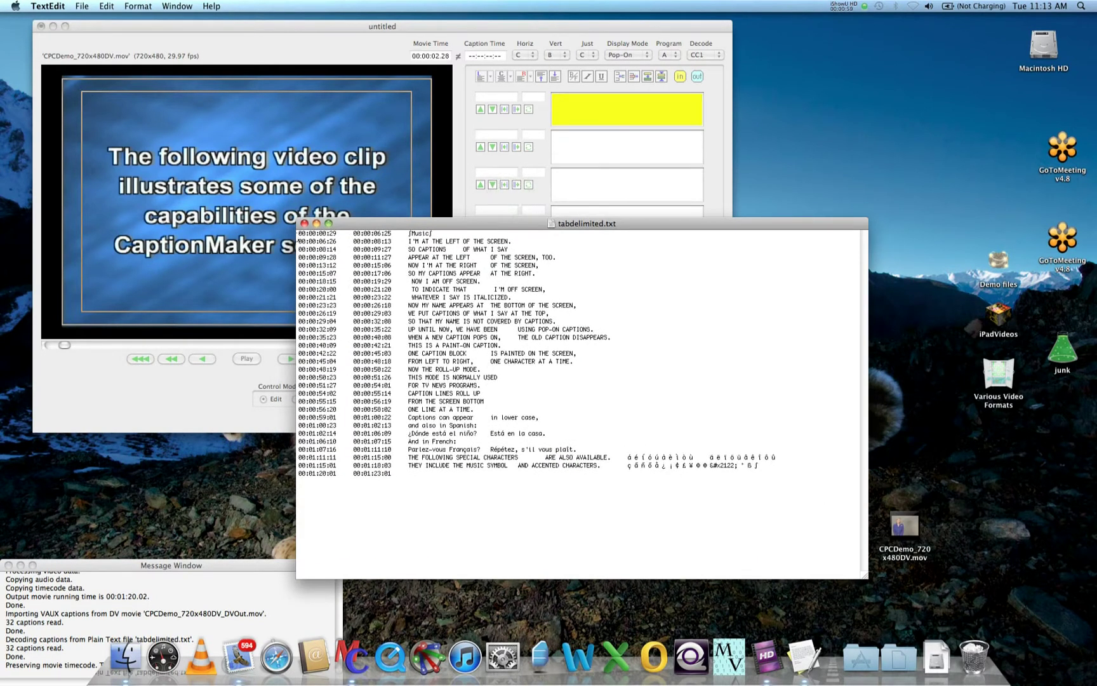
pyautogui.moveTo(300, 236); pyautogui.dragTo(401, 234)
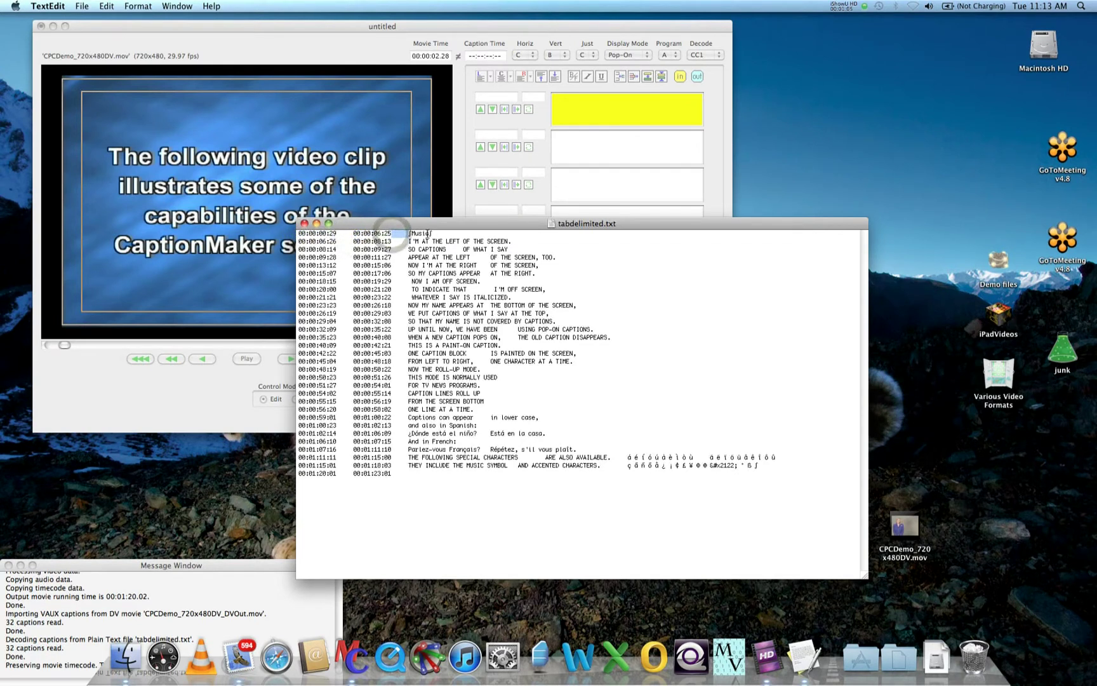
pyautogui.click(304, 223)
pyautogui.click(825, 528)
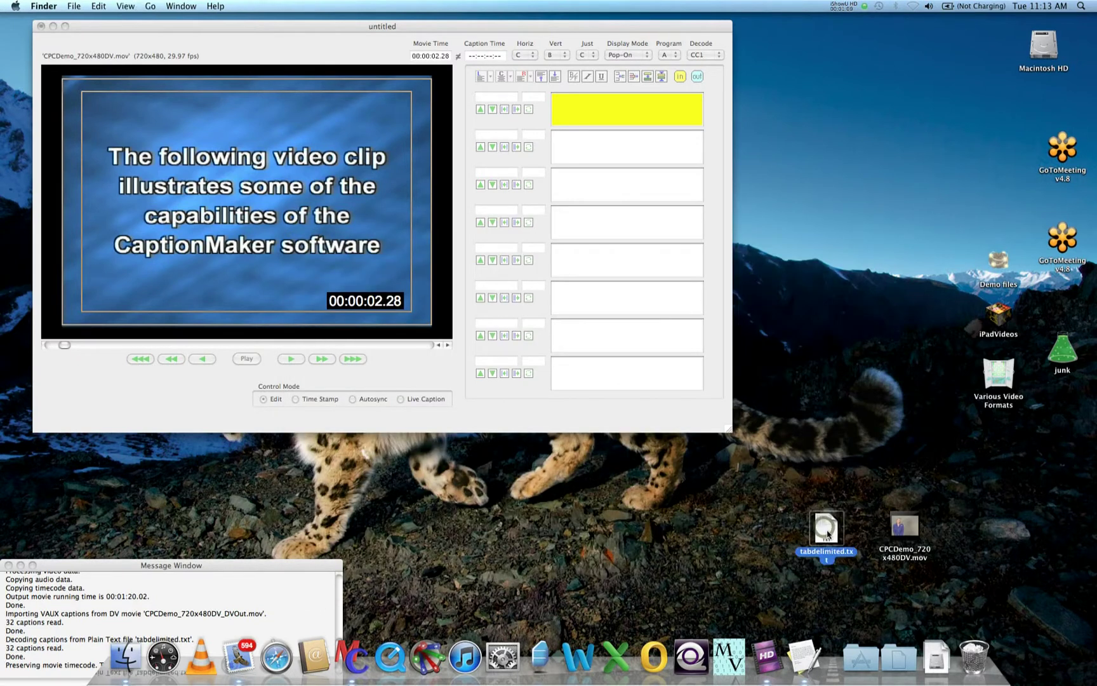
# Import tabdelimited.txt, treating each text line as one caption, to get 32 captions.
pyautogui.moveTo(826, 528); pyautogui.dragTo(633, 325)
pyautogui.click(489, 223)
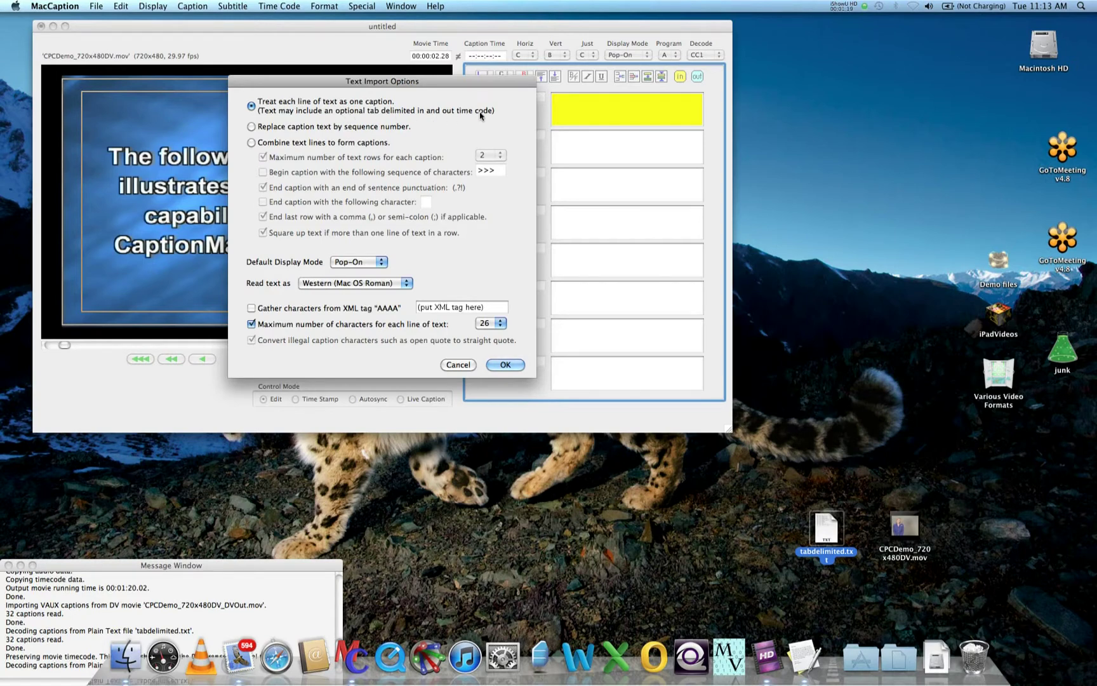
pyautogui.click(505, 366)
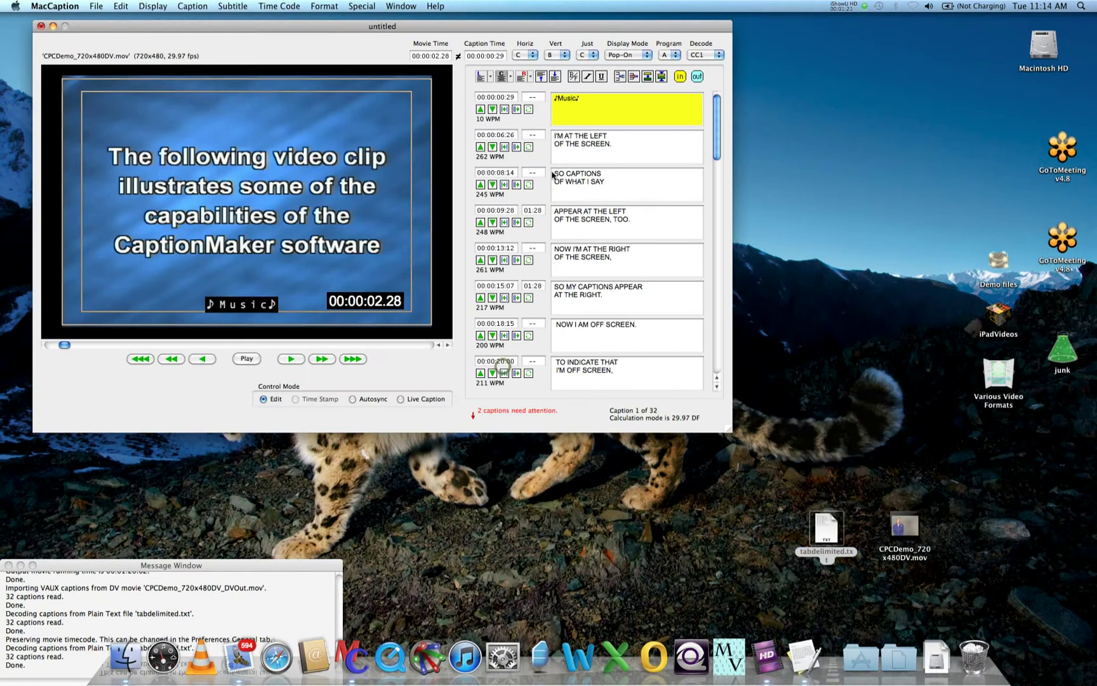
# Cue the movie to captions 1 through 6 in turn to preview them.
pyautogui.click(544, 121)
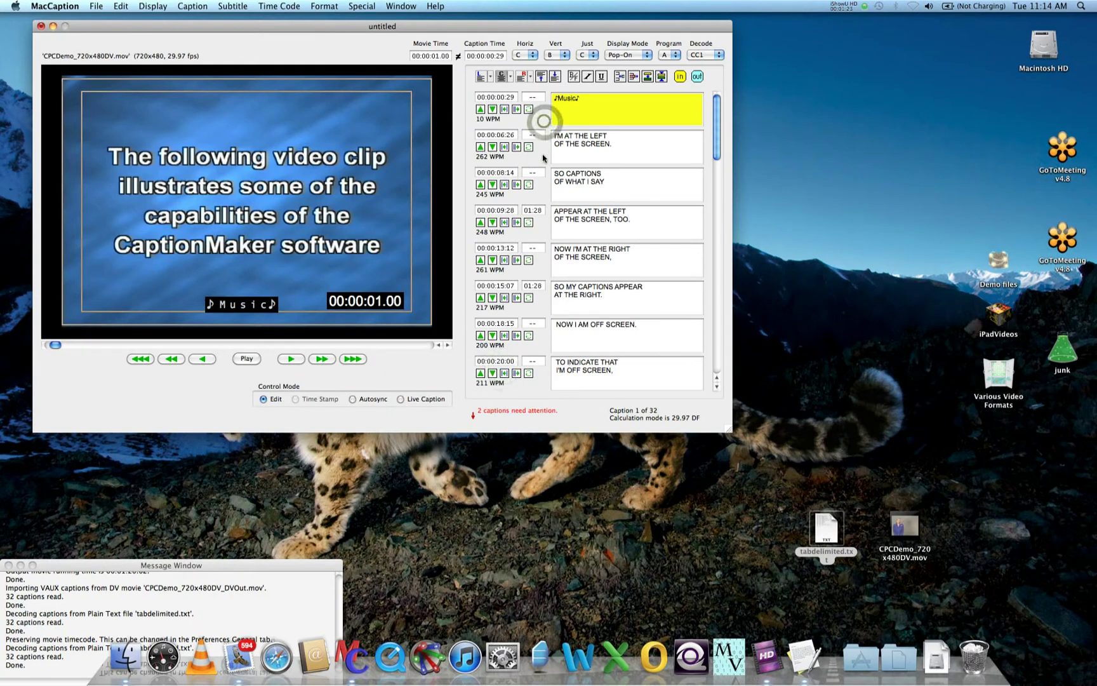
pyautogui.click(541, 155)
pyautogui.click(542, 183)
pyautogui.click(543, 225)
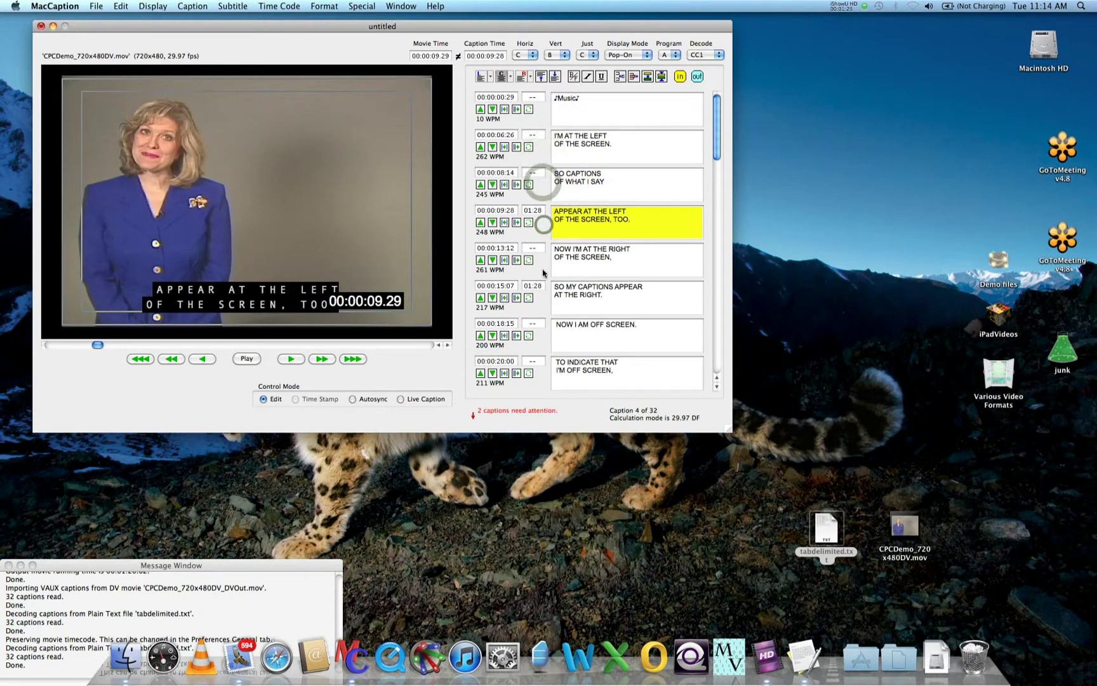
pyautogui.click(543, 262)
pyautogui.click(543, 300)
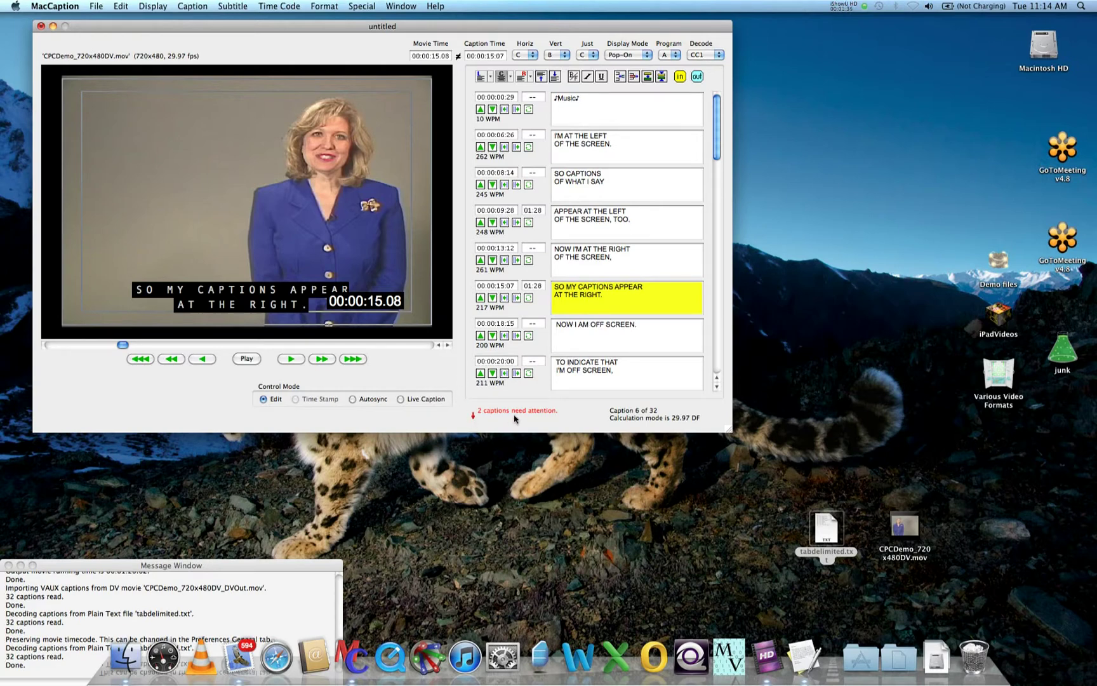
# Review caption 30's error and commit its start timecode at 00:01:12:11.
pyautogui.click(473, 417)
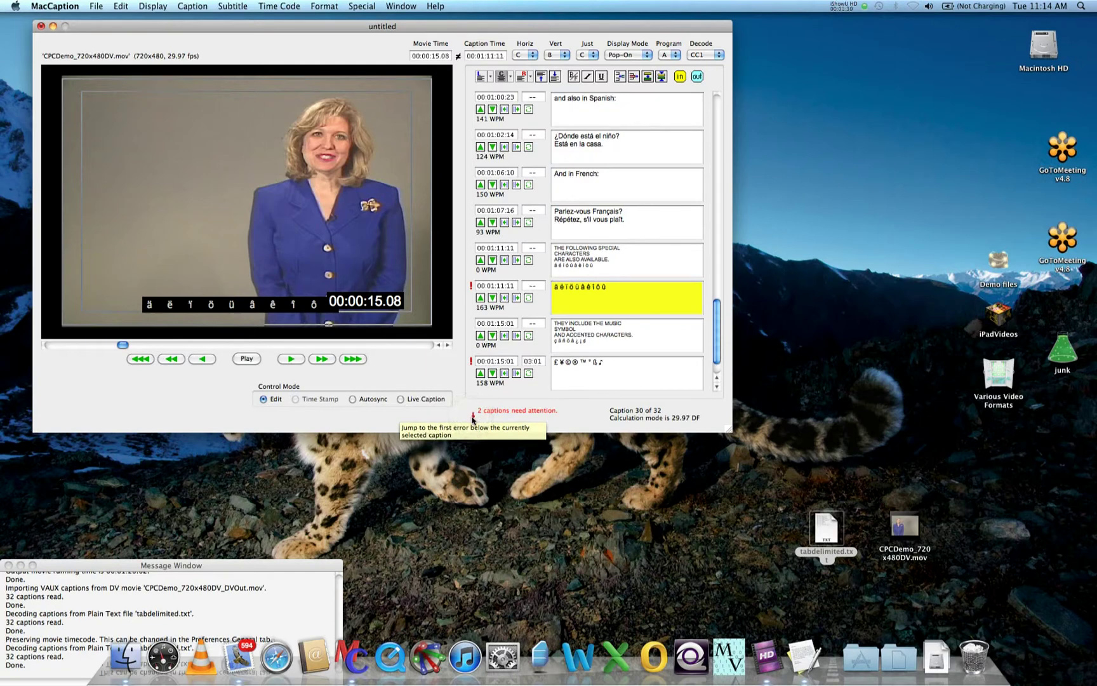
pyautogui.click(471, 287)
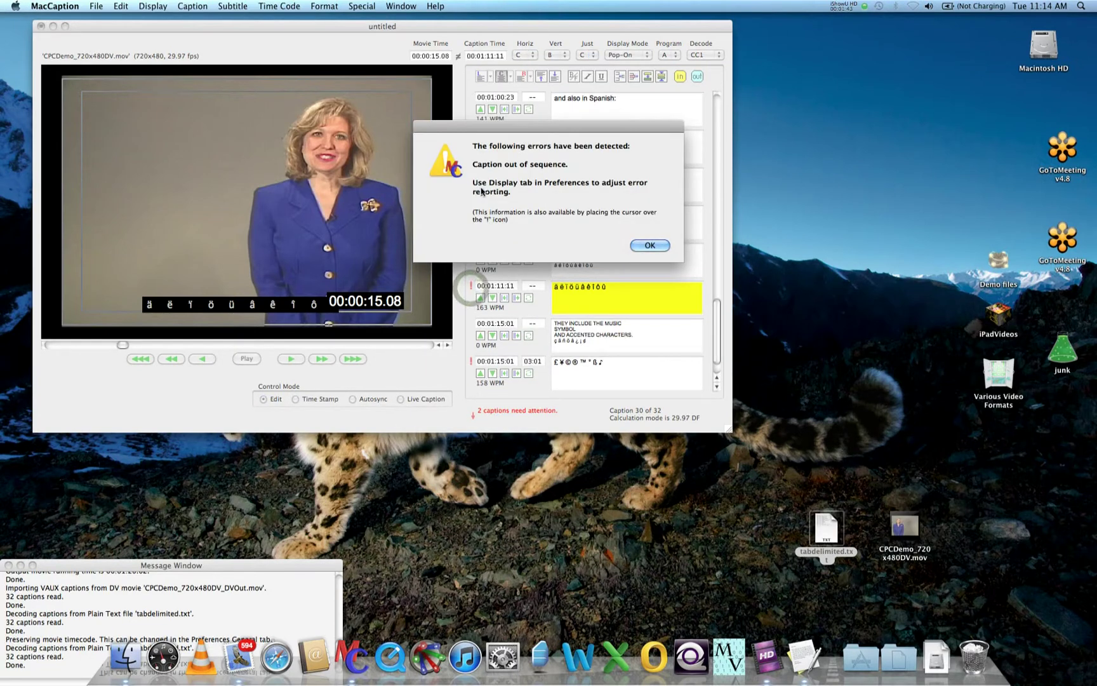
pyautogui.click(650, 245)
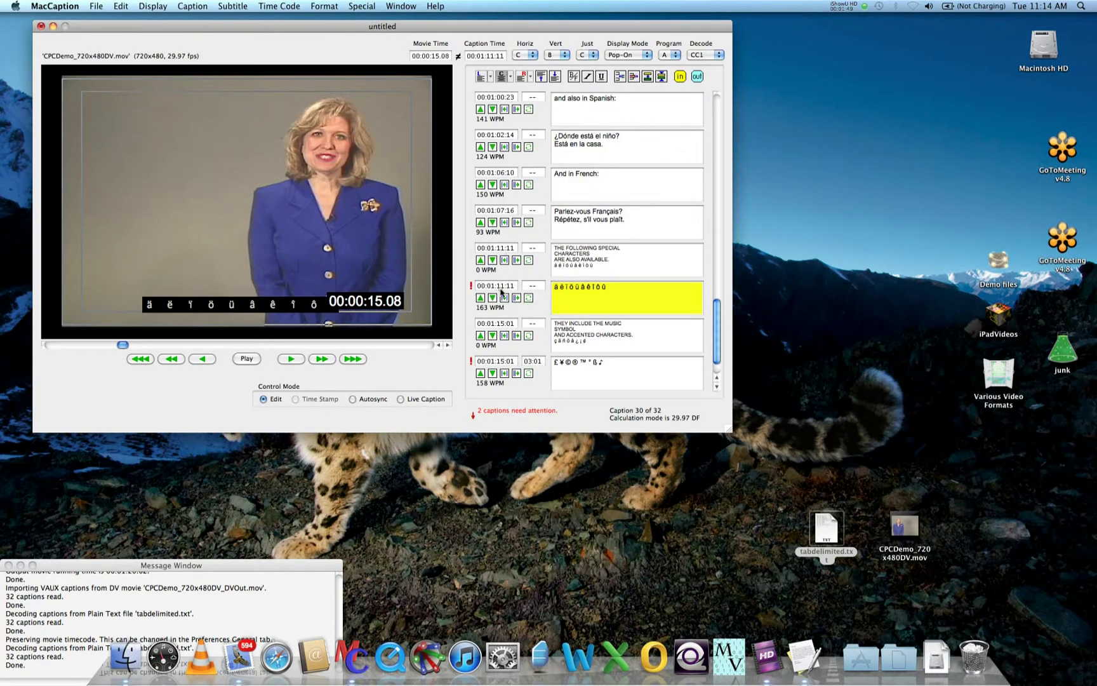
pyautogui.click(499, 290)
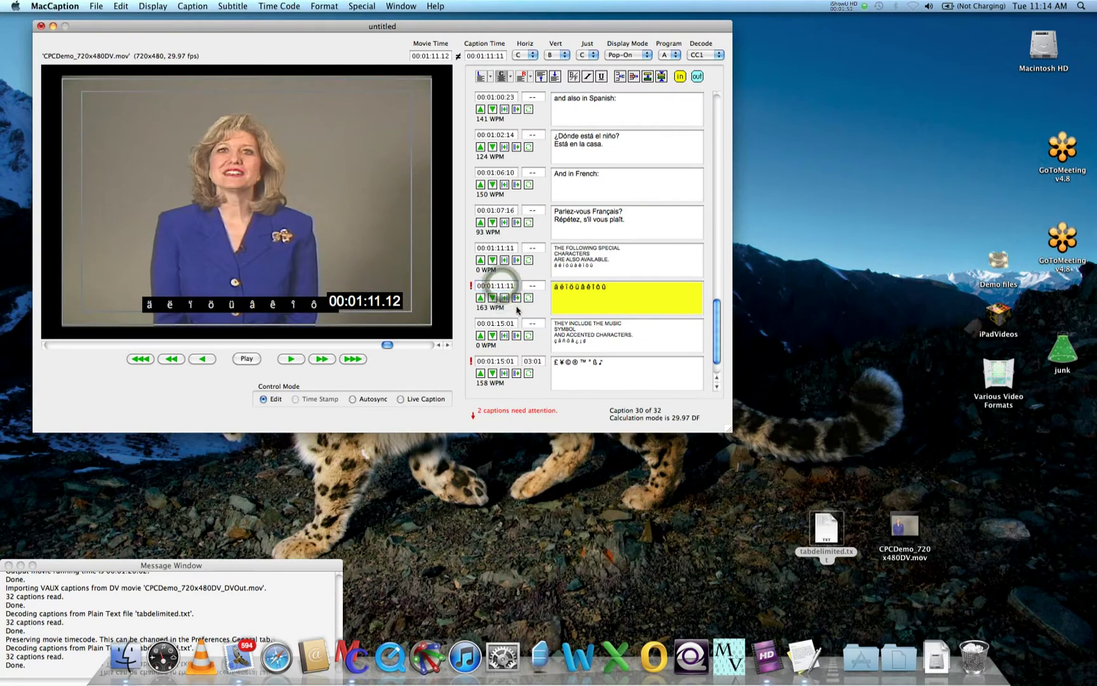
pyautogui.click(503, 287)
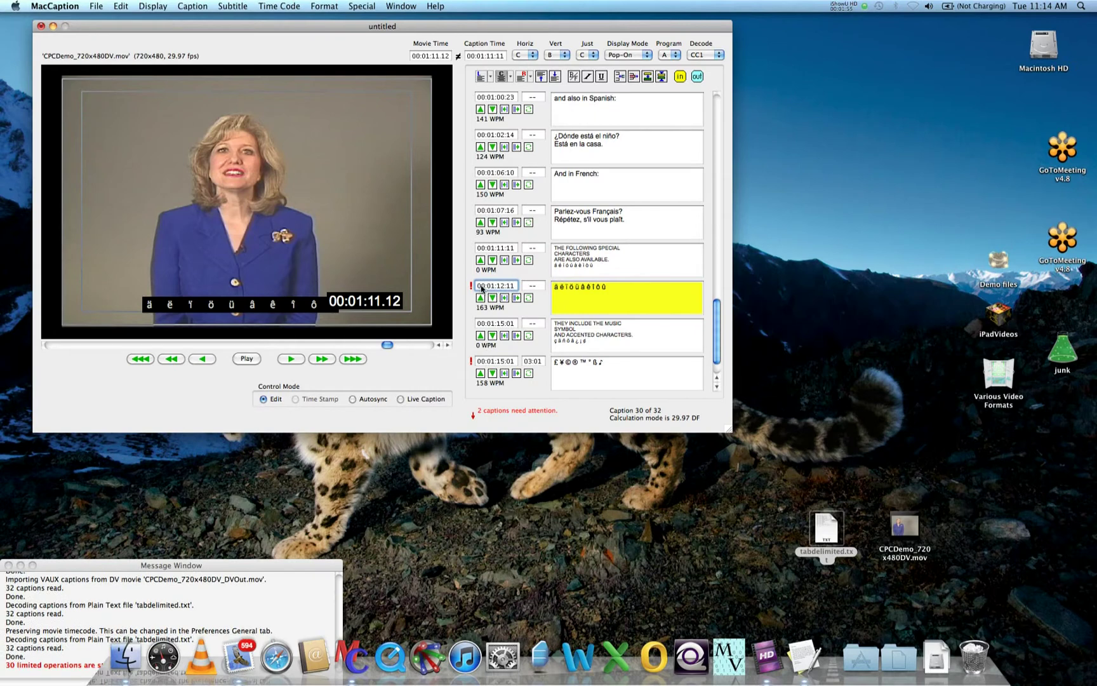
pyautogui.press('Return')
# Change caption 32's start time from 00:01:15:01 to 00:01:17:01.
pyautogui.click(502, 362)
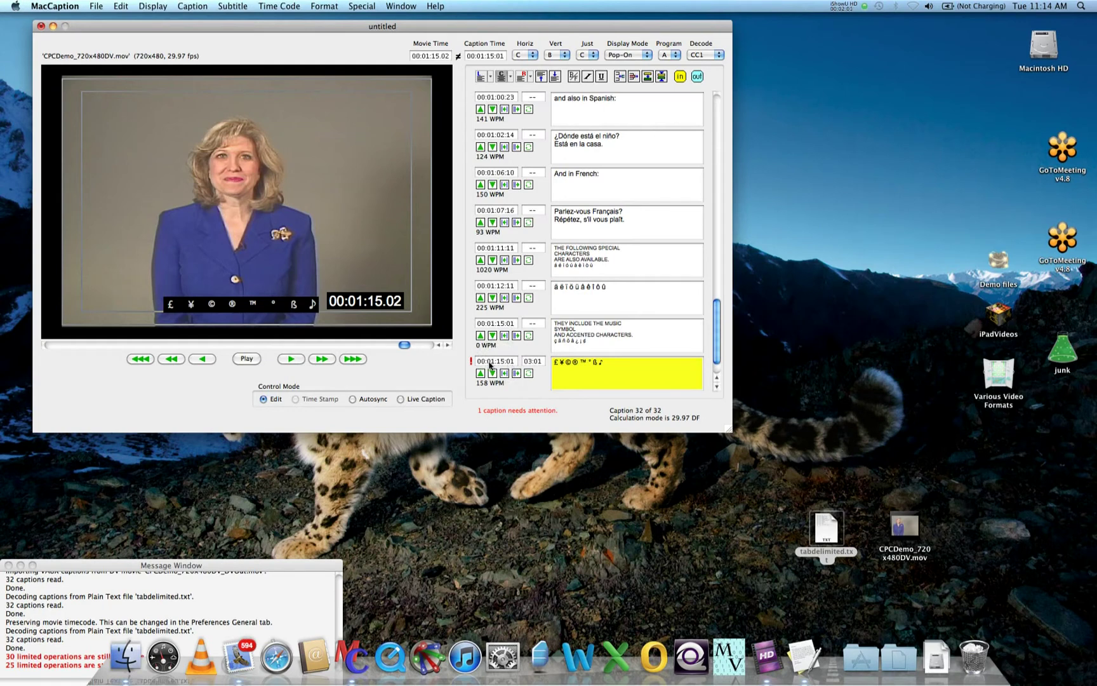
pyautogui.click(505, 363)
pyautogui.press('BackSpace')
pyautogui.write('7')
pyautogui.click(542, 393)
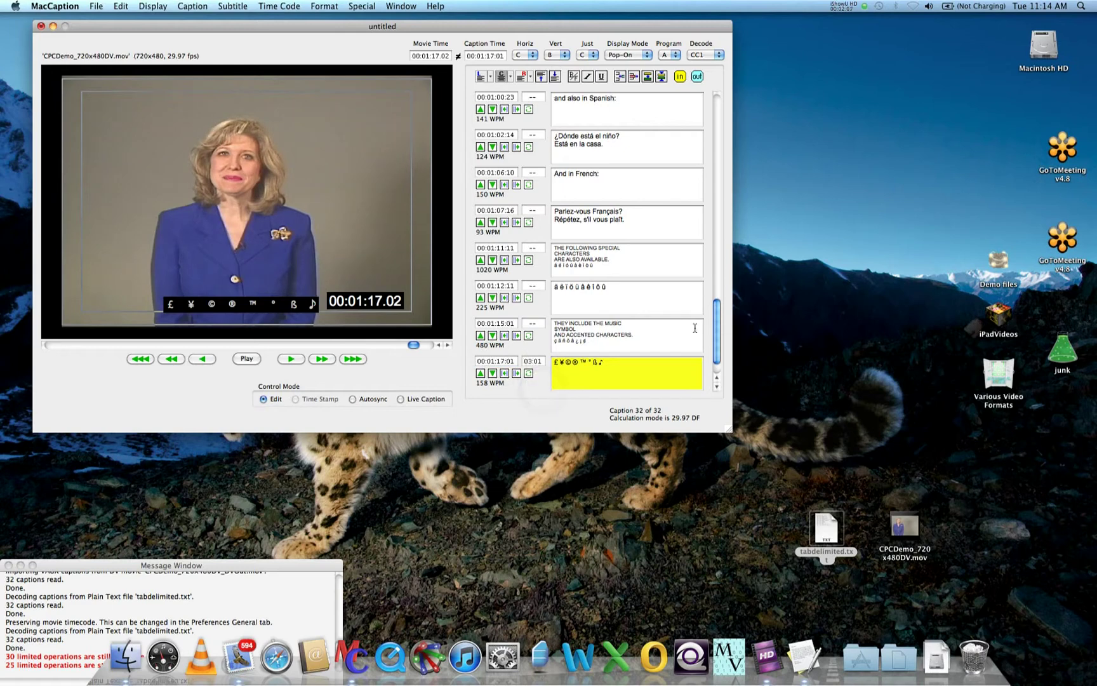
# Scroll back up the caption list and select the WE PUT CAPTIONS caption.
pyautogui.scroll(5, 716, 303)
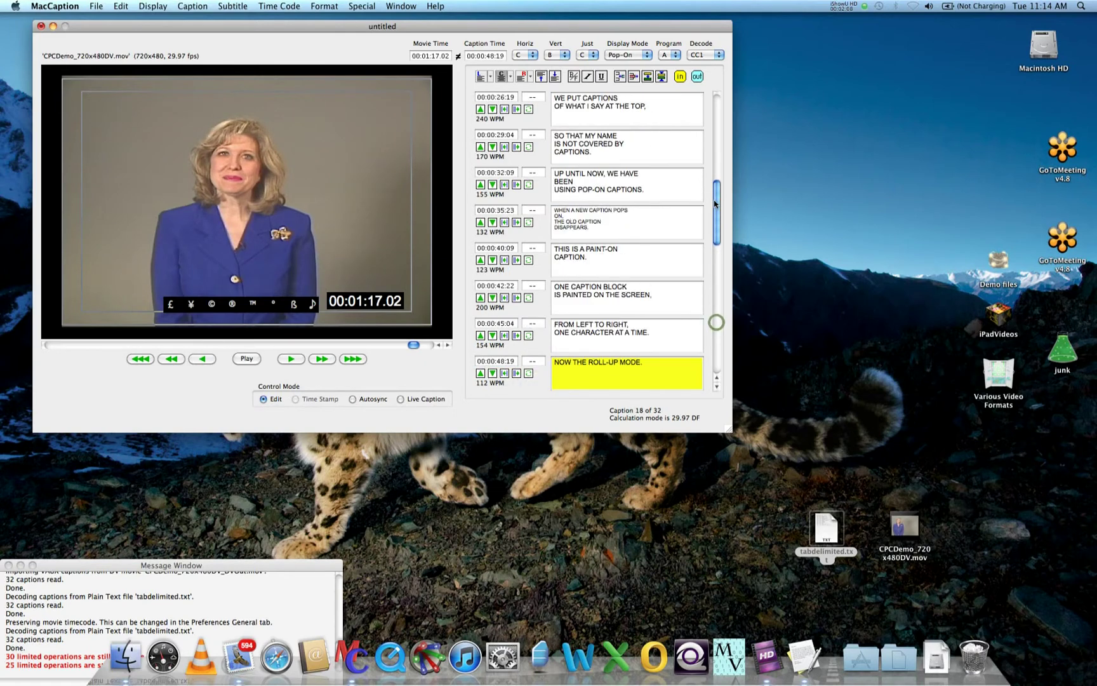
pyautogui.click(589, 183)
pyautogui.click(544, 147)
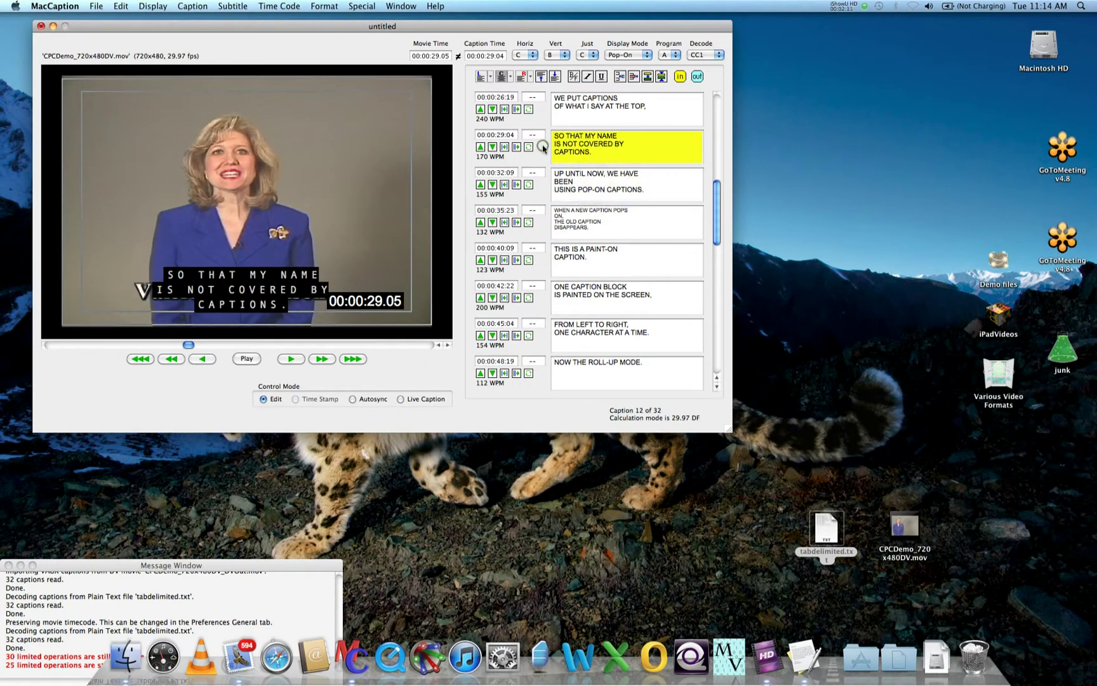
pyautogui.click(539, 113)
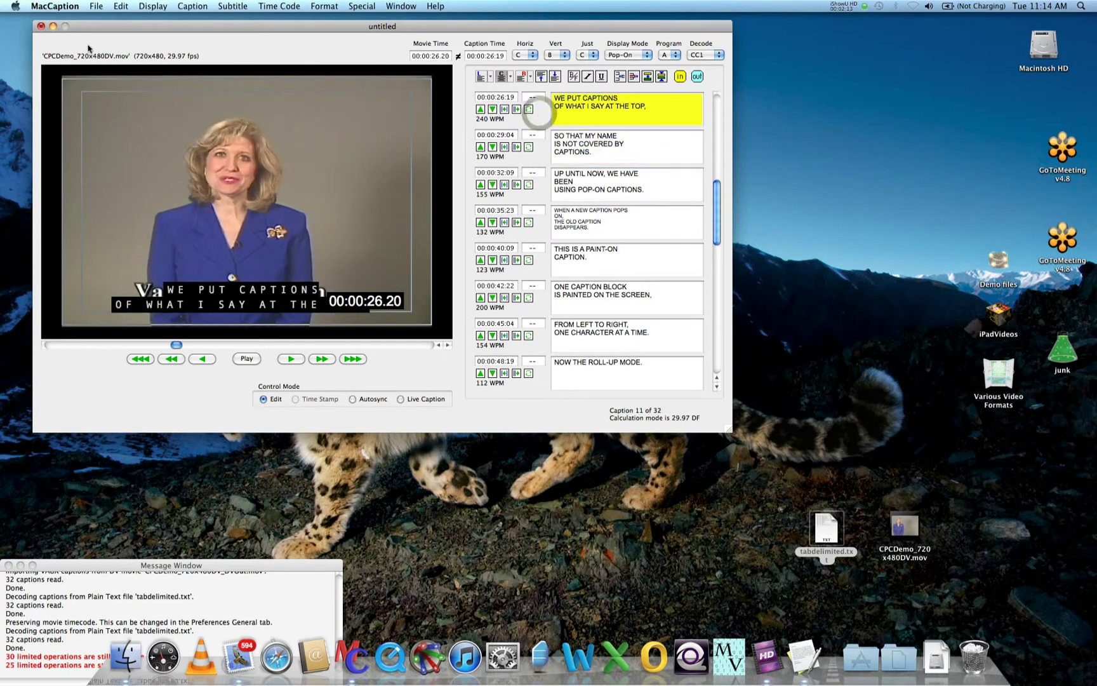
# Export a DV/DVCPRO 720x480 closed-caption movie to the junk folder, accepting the caption data lower limit.
pyautogui.click(95, 6)
pyautogui.moveTo(99, 167)
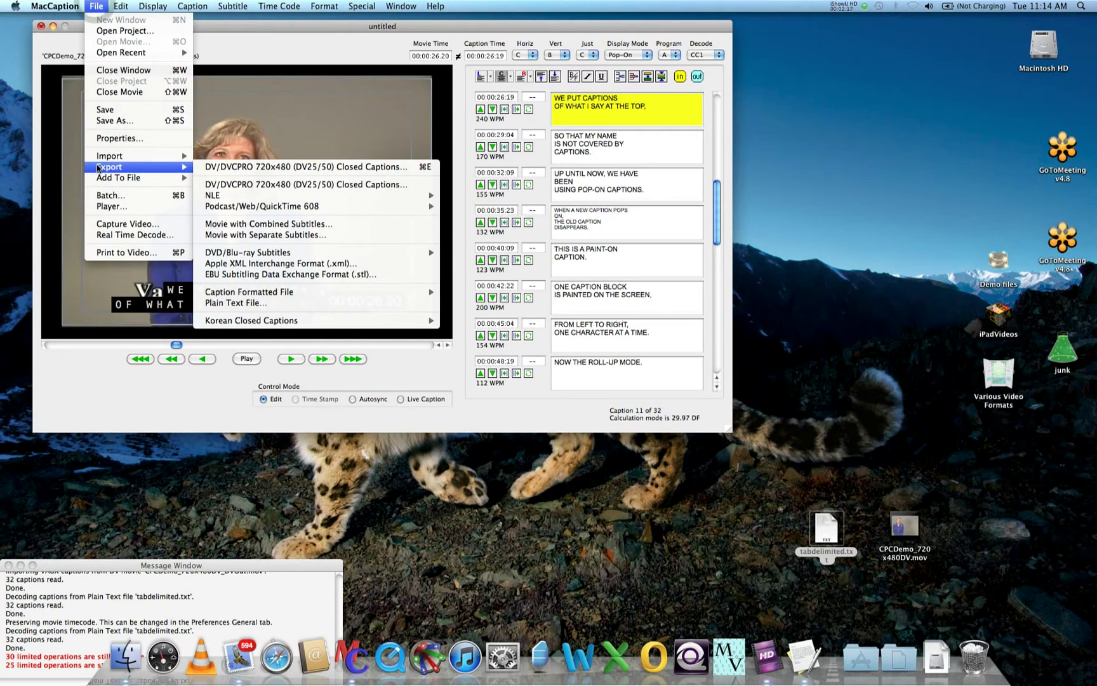
pyautogui.click(248, 183)
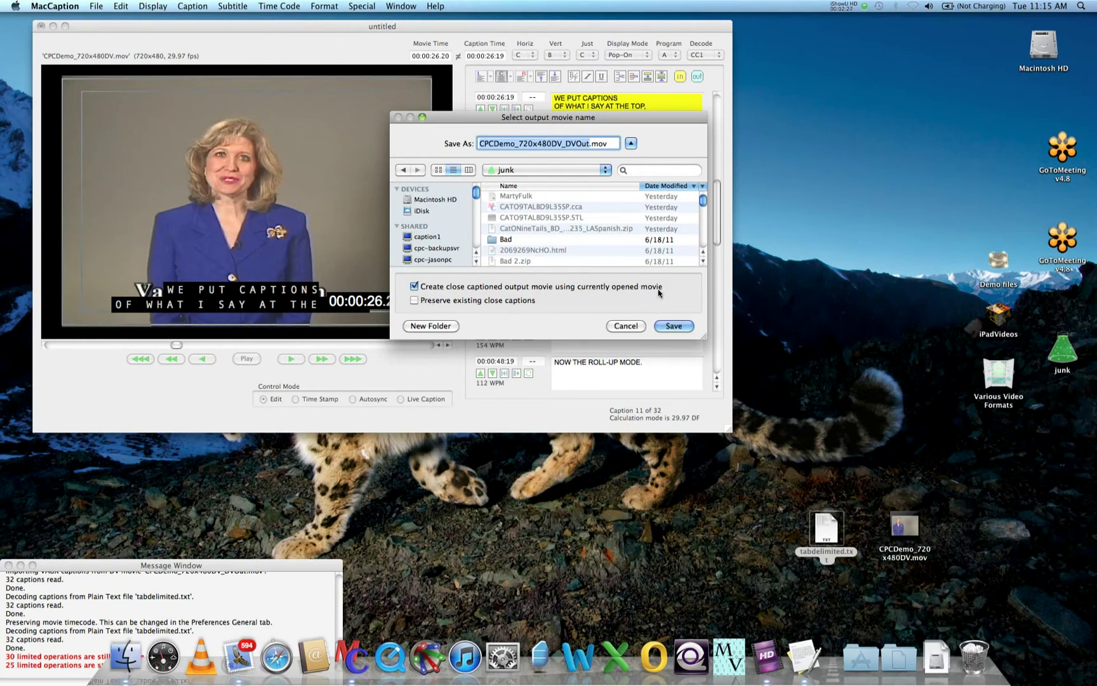
pyautogui.click(672, 325)
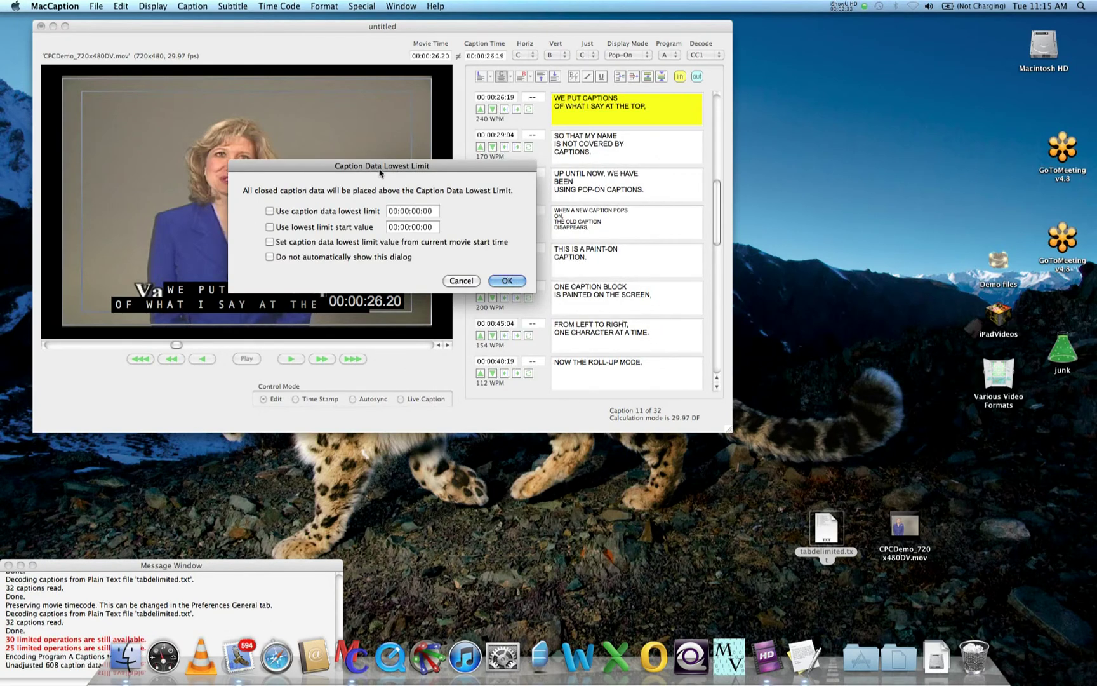
pyautogui.click(505, 280)
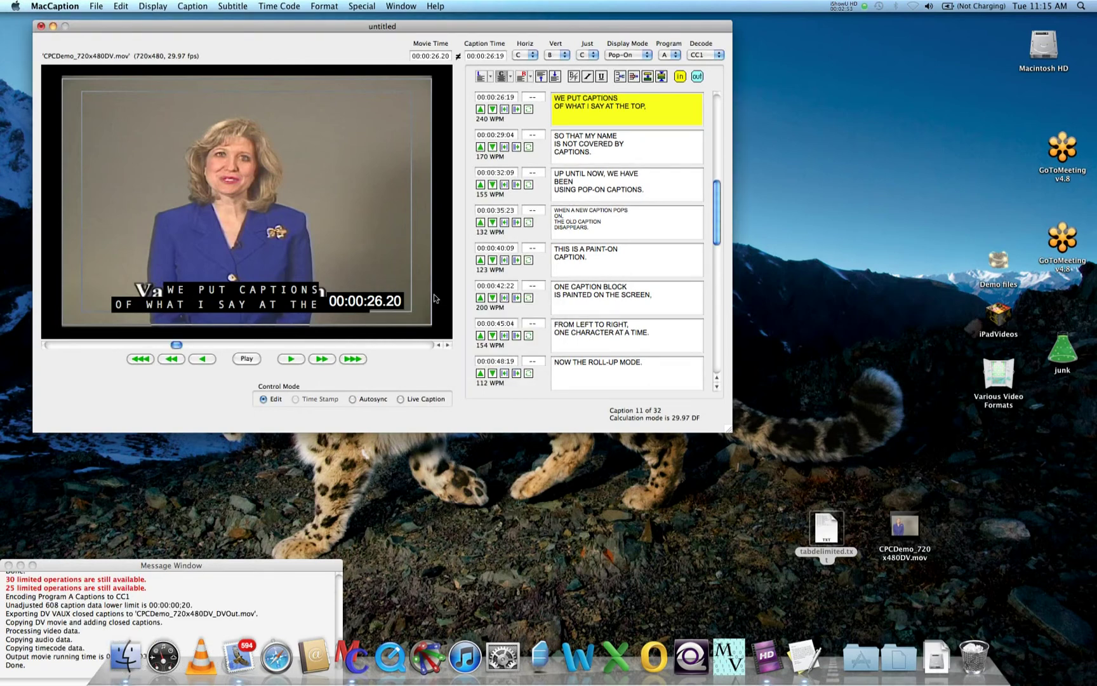
# Open the junk folder, select the exported DVOut movie, and move the window aside.
pyautogui.doubleClick(1078, 356)
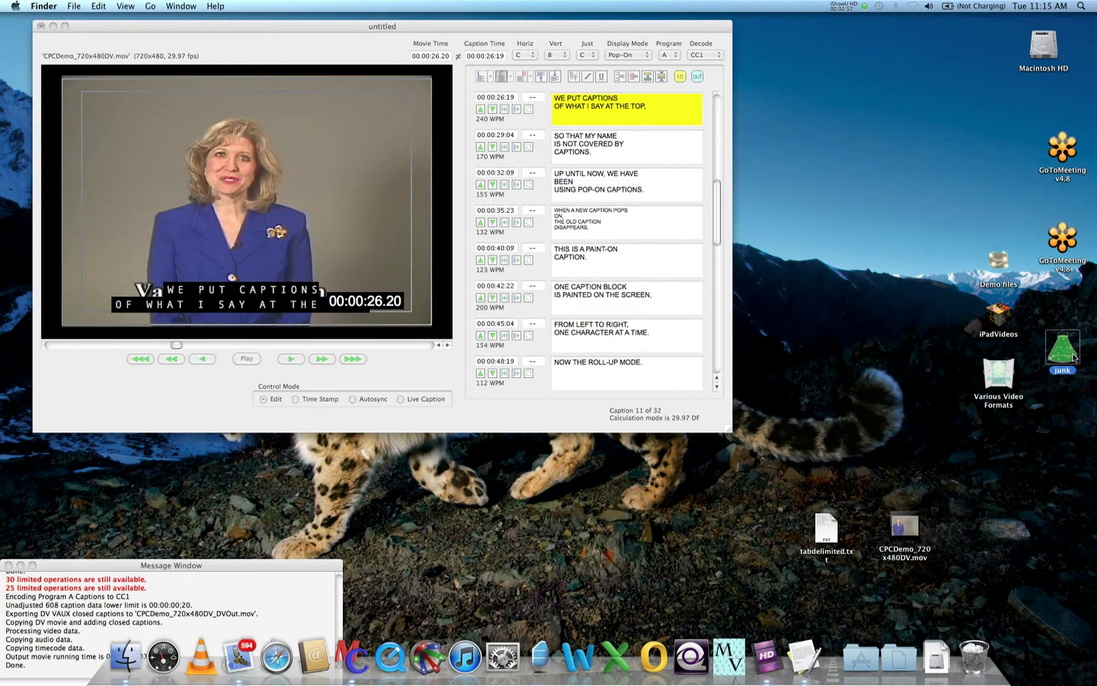
pyautogui.click(529, 367)
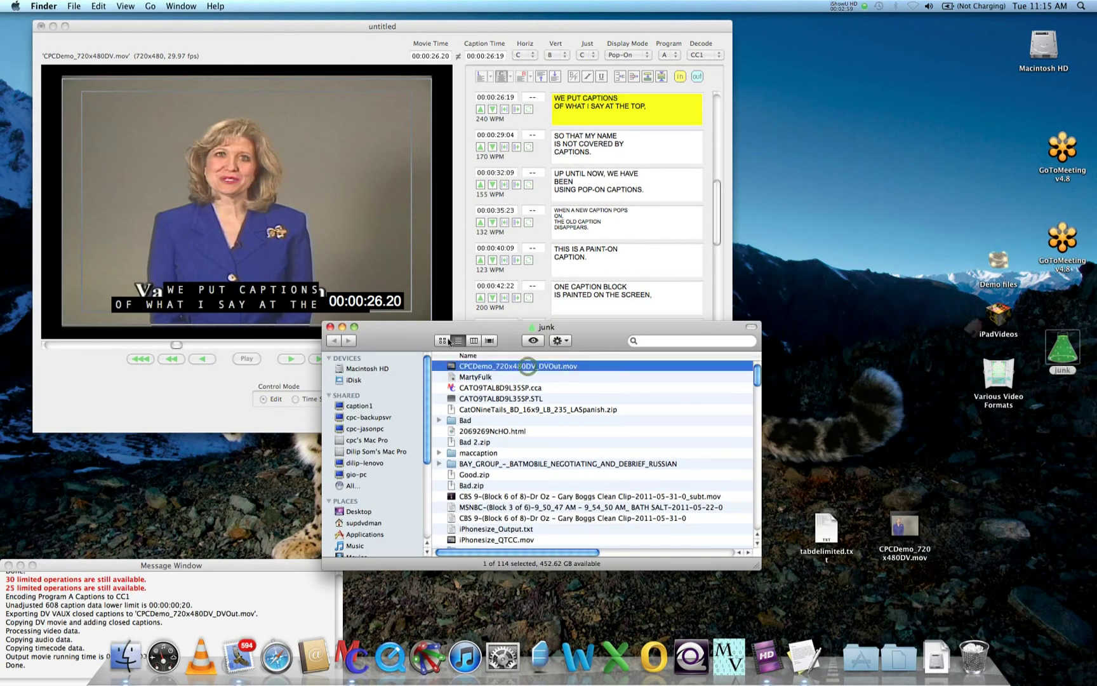
pyautogui.moveTo(402, 336); pyautogui.dragTo(548, 482)
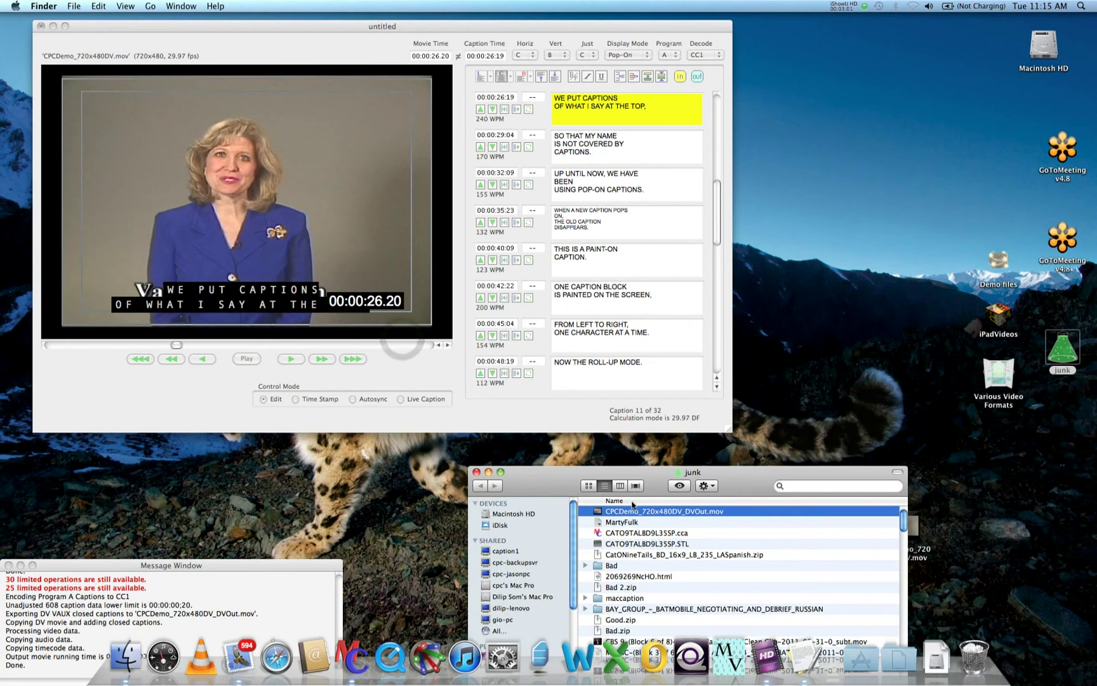
# Clear all captions, keep CC1 as decode channel, and decode the DVOut movie into the list.
pyautogui.click(525, 414)
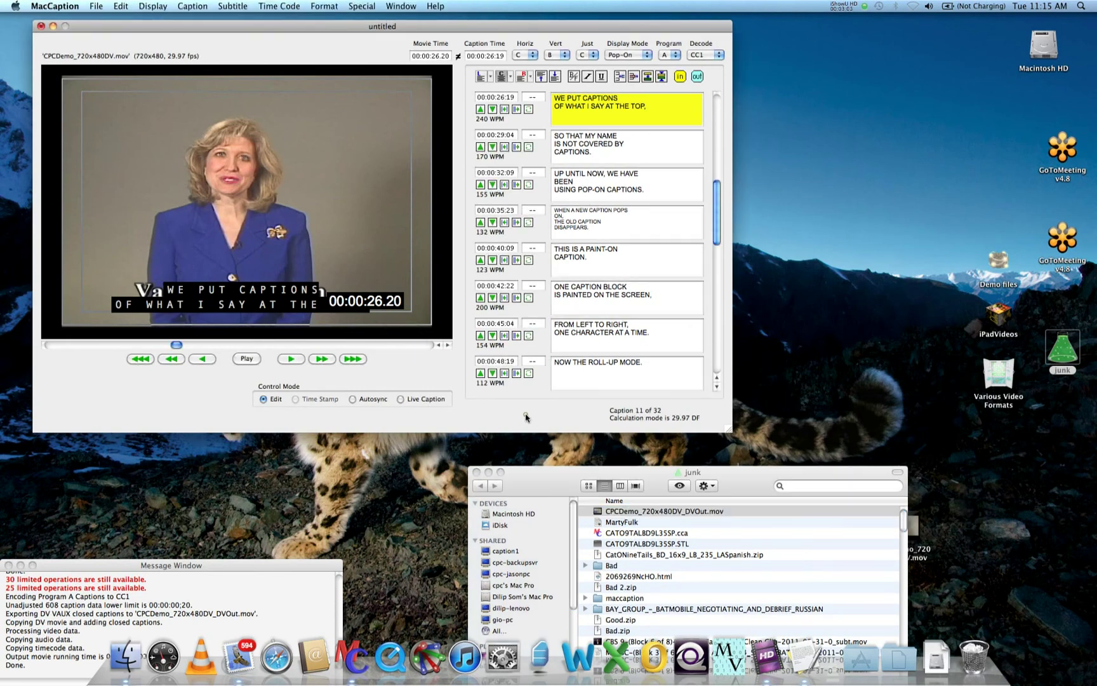
pyautogui.click(543, 115)
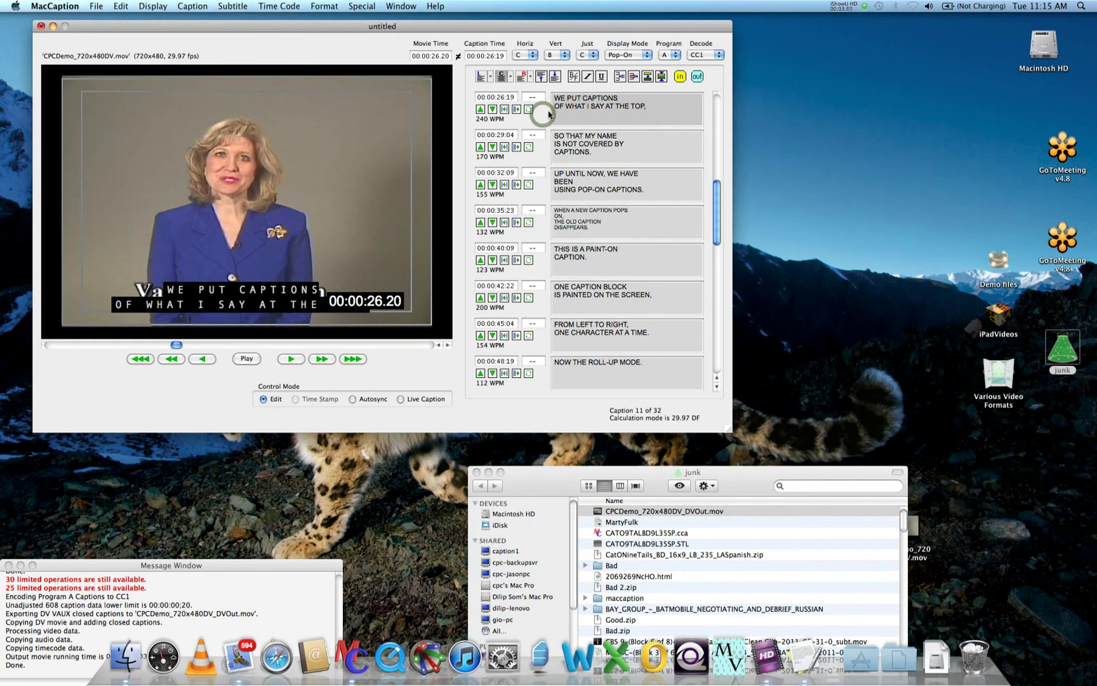
pyautogui.click(633, 77)
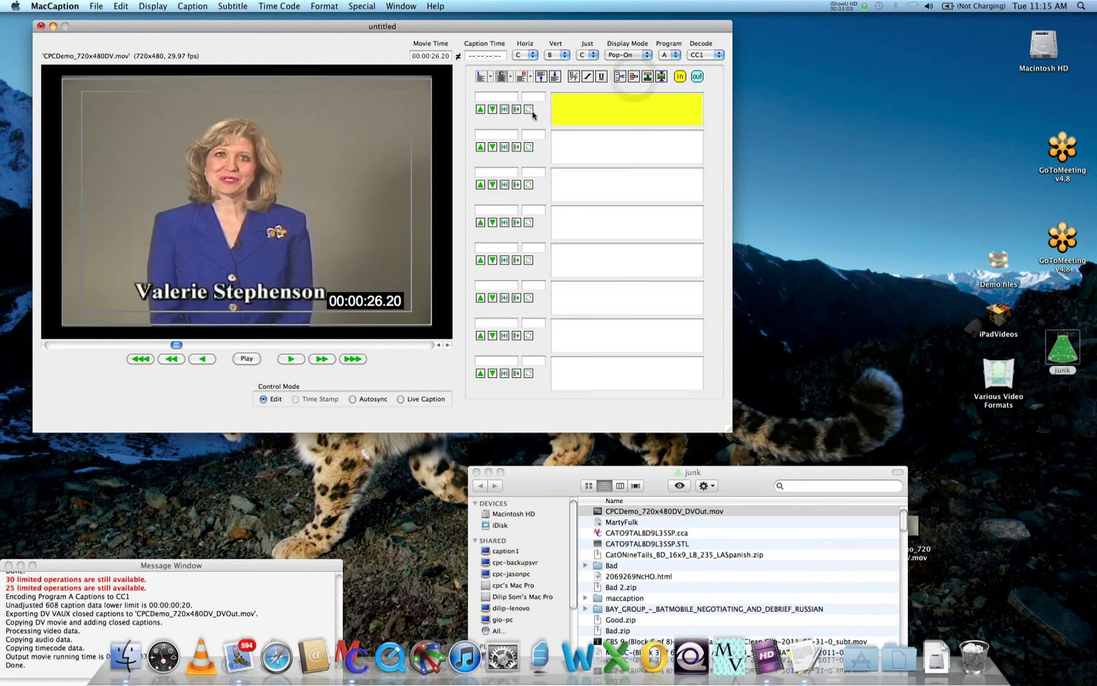
pyautogui.click(709, 59)
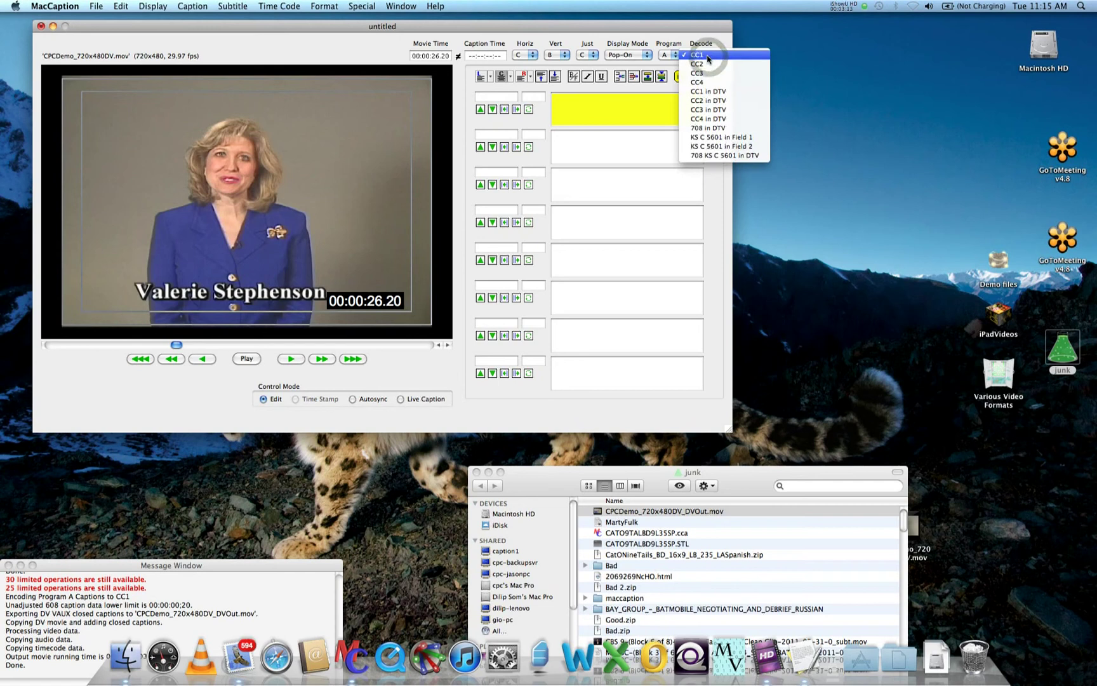
pyautogui.click(709, 58)
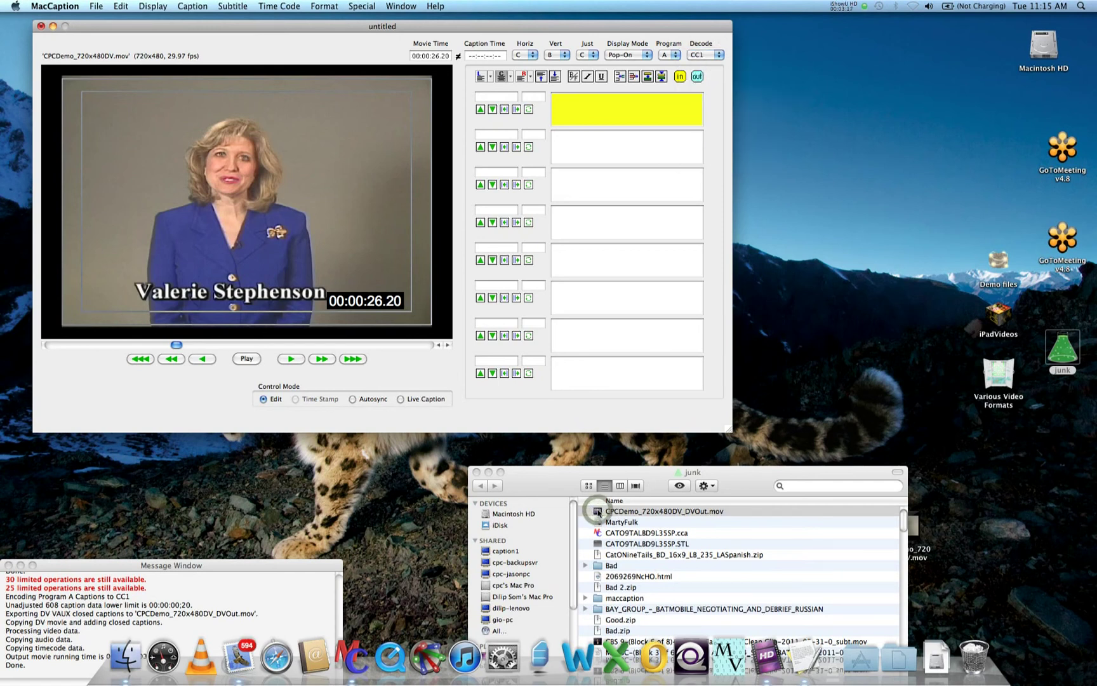
pyautogui.moveTo(599, 513); pyautogui.dragTo(638, 235)
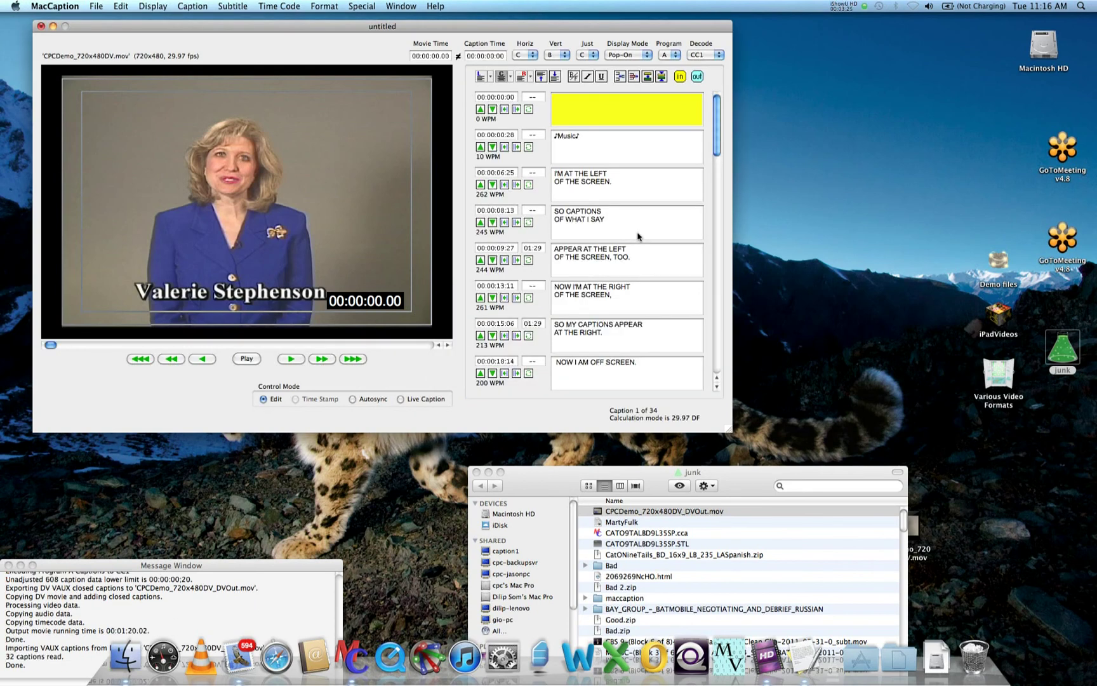
# Check decoded captions 2–5 against the video and reposition the junk folder window.
pyautogui.click(543, 155)
pyautogui.click(543, 185)
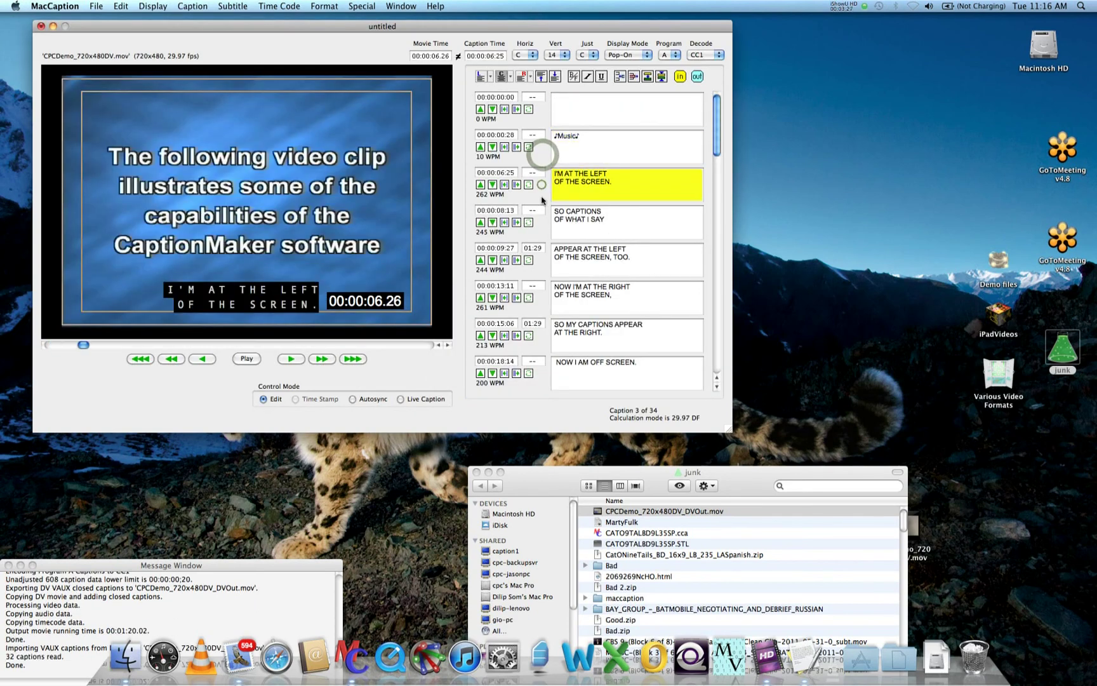
pyautogui.click(542, 223)
pyautogui.click(541, 260)
pyautogui.moveTo(556, 481); pyautogui.dragTo(474, 356)
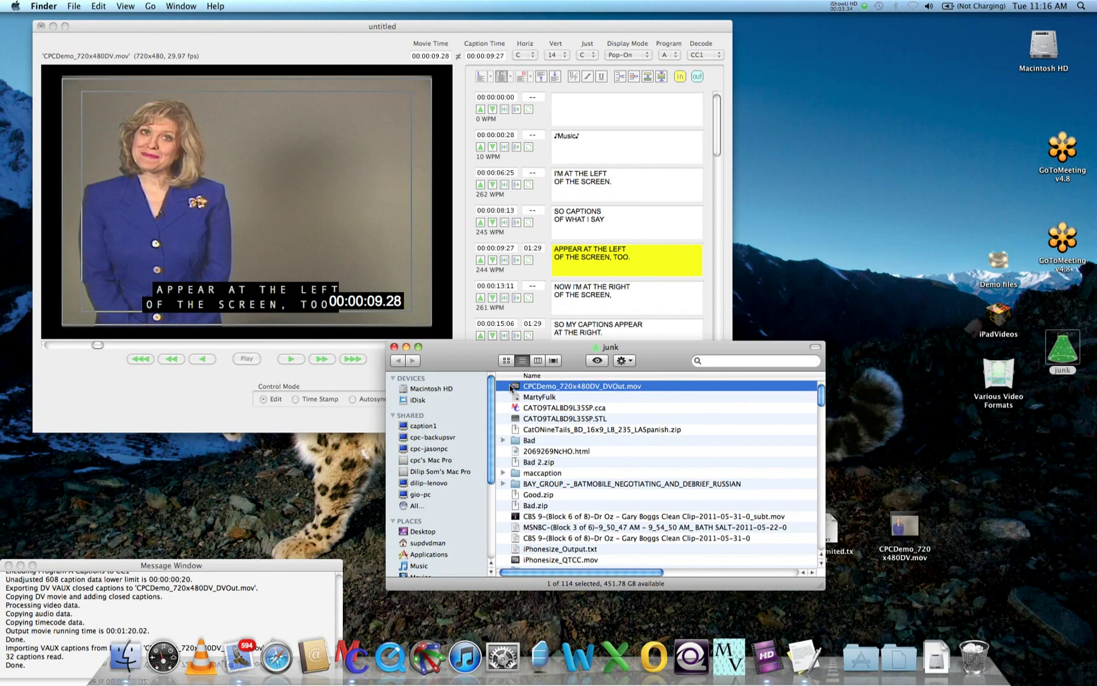
pyautogui.moveTo(457, 363); pyautogui.dragTo(380, 419)
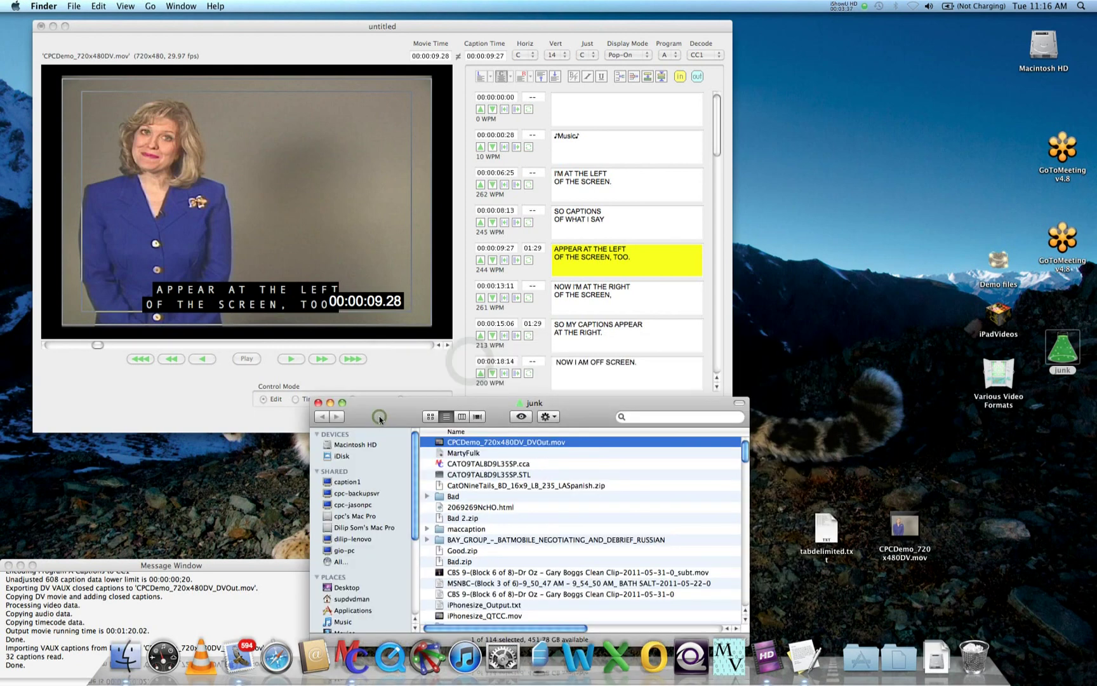